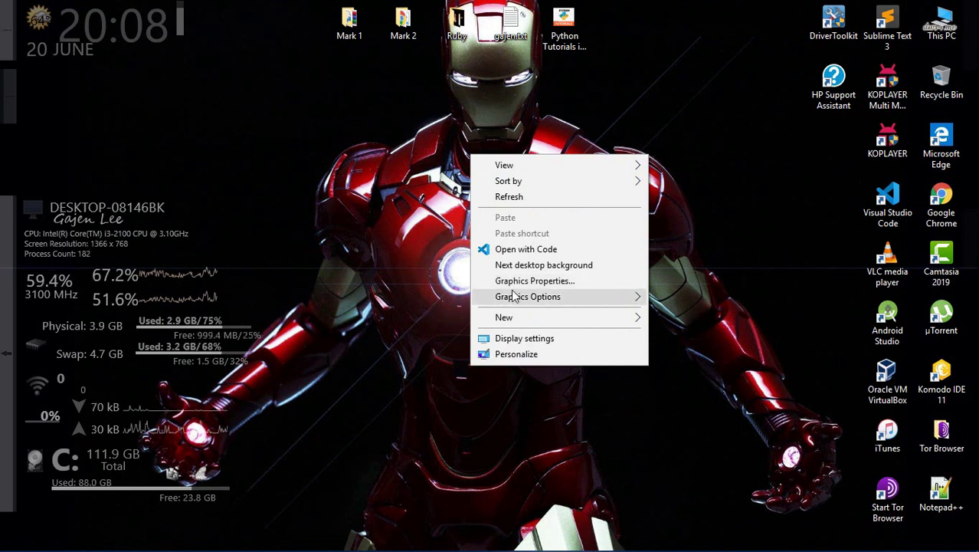
- Switch the desktop to the next background image
left_click(574, 268)
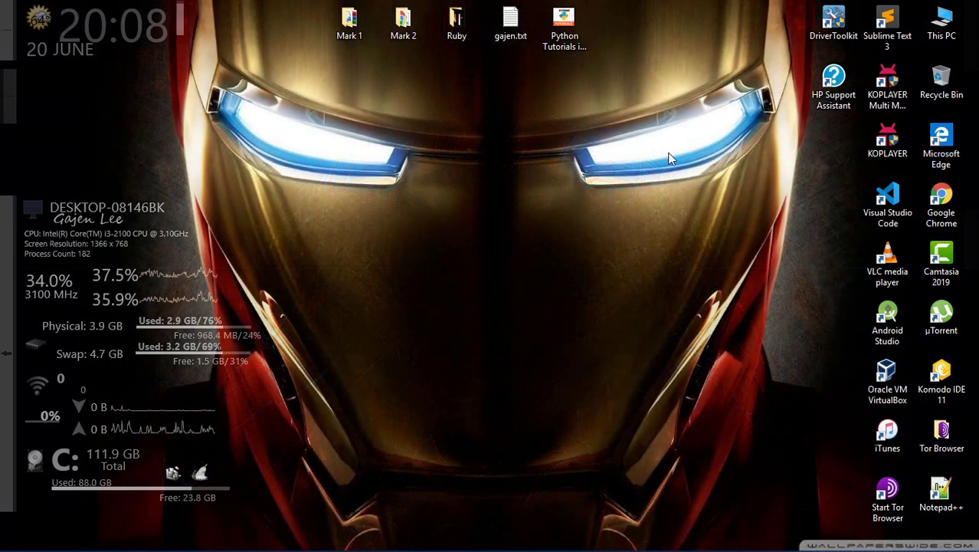
right_click(511, 181)
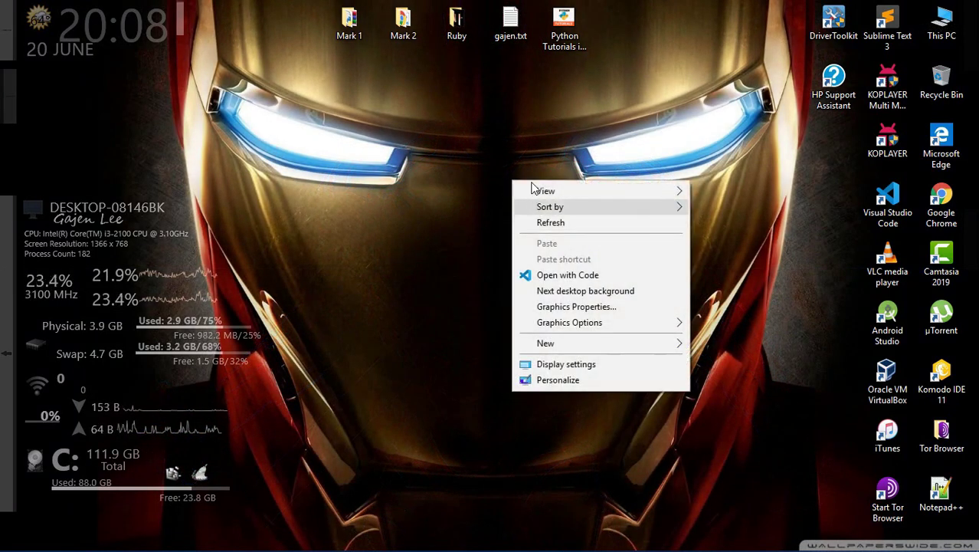
left_click(431, 187)
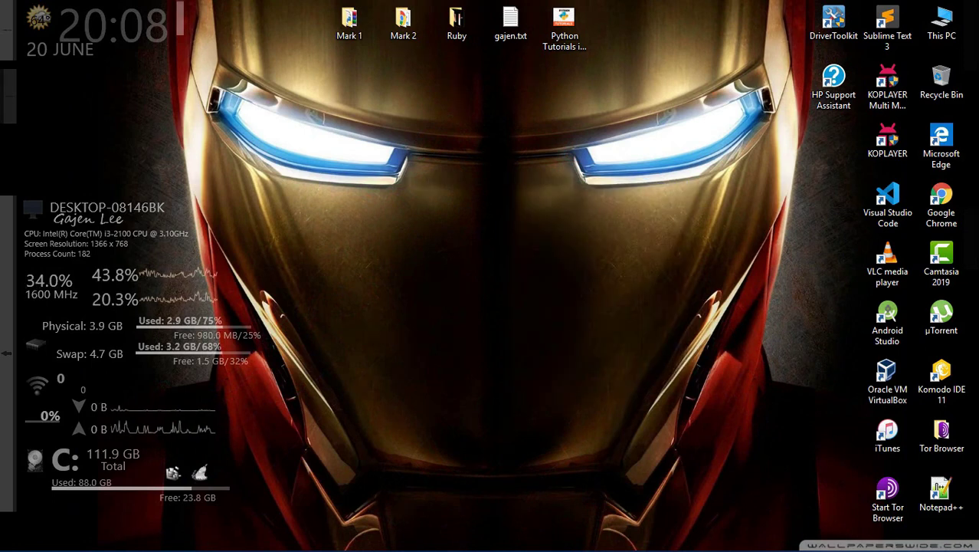
mouse_move(282, 541)
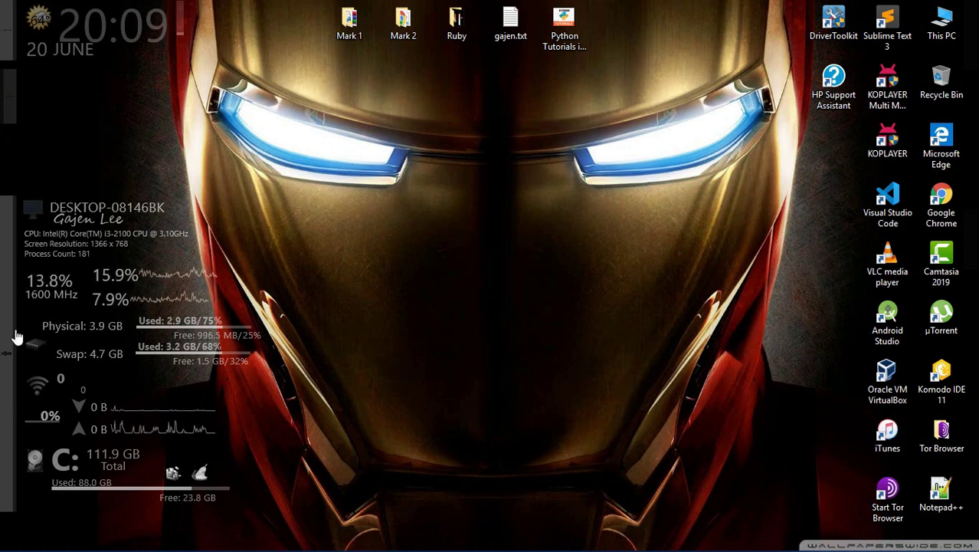
left_click(2, 49)
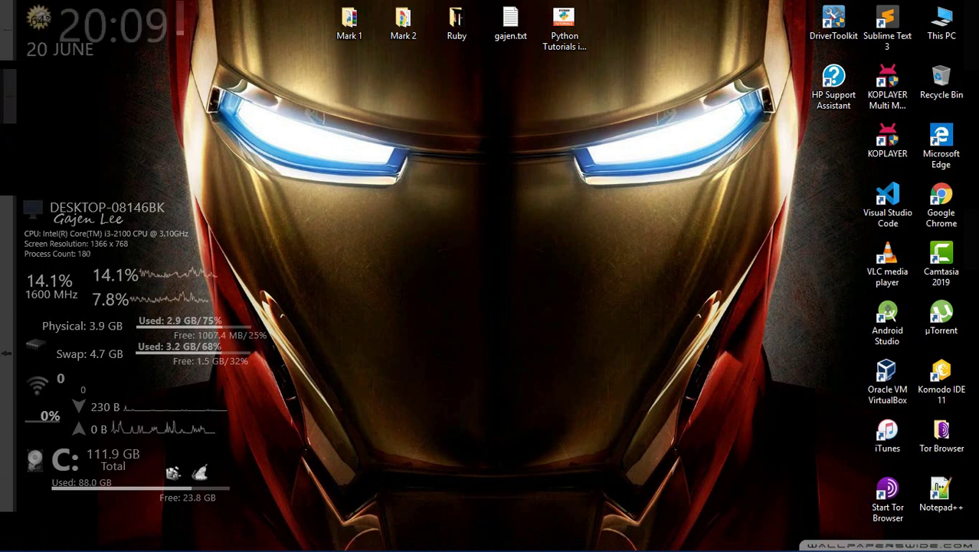
- Switch to Chrome and look over the RoboCop Rainmeter Skin page on DeviantArt
left_click(123, 539)
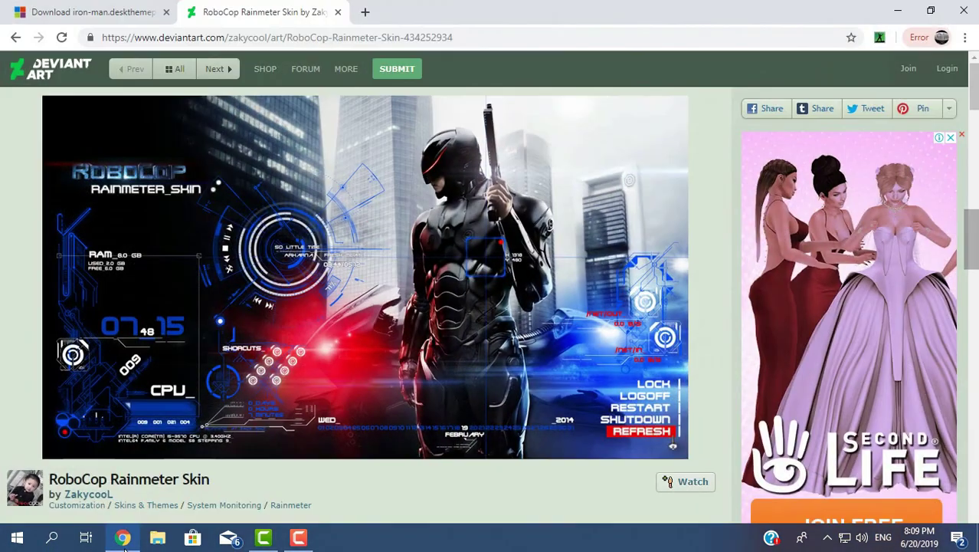
scroll(690, 311, "down", 4)
scroll(690, 311, "up", 4)
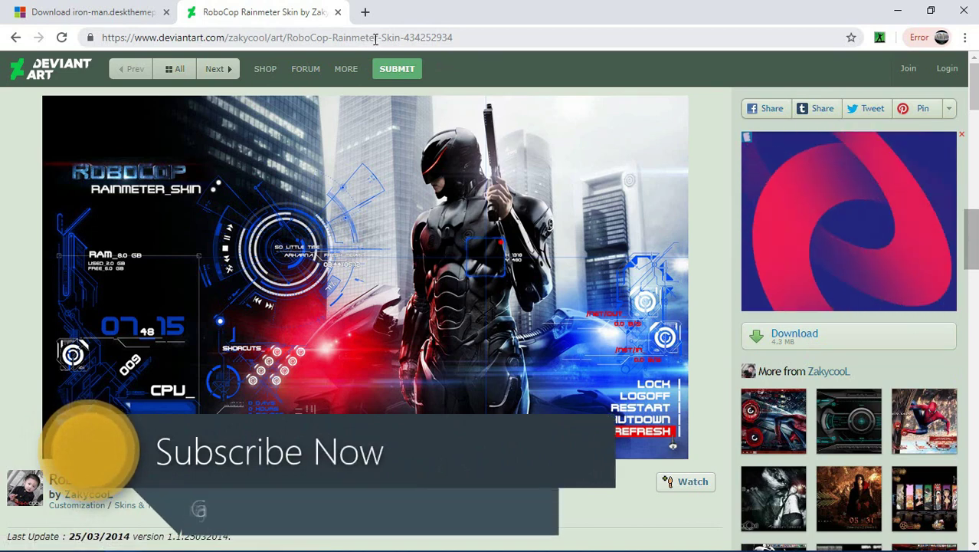
- Copy the word "Rainmeter" from the web address of the RoboCop skin page
left_click_drag(374, 37, 334, 37)
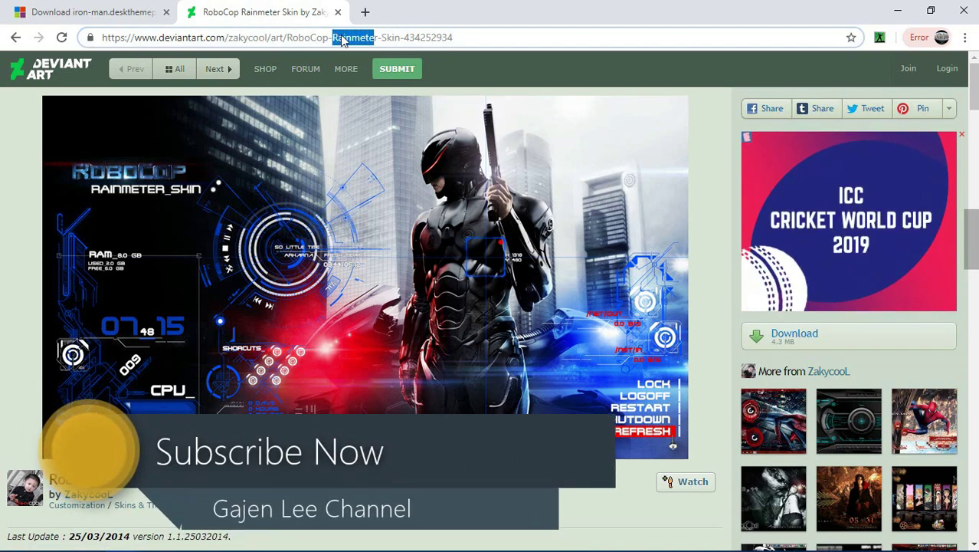
right_click(342, 37)
left_click(368, 29)
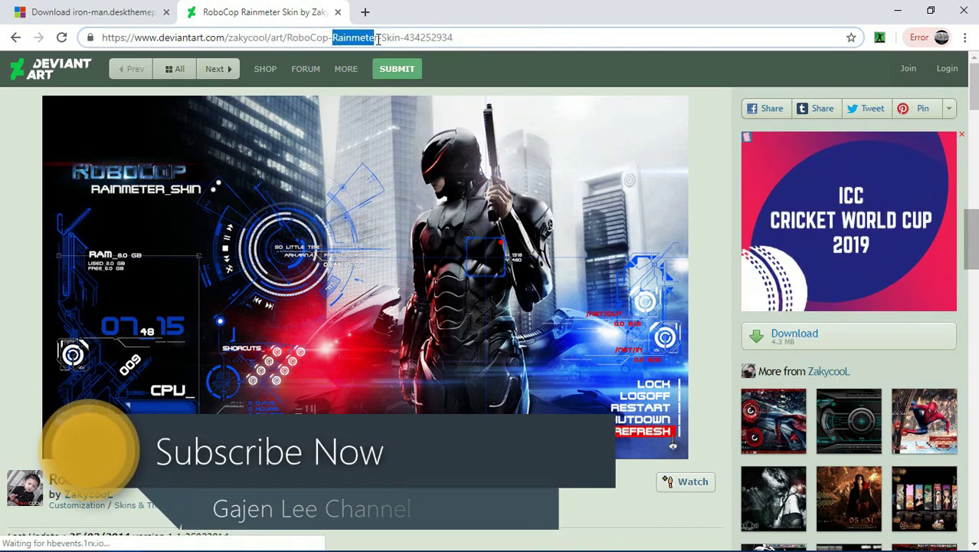
left_click_drag(378, 37, 343, 35)
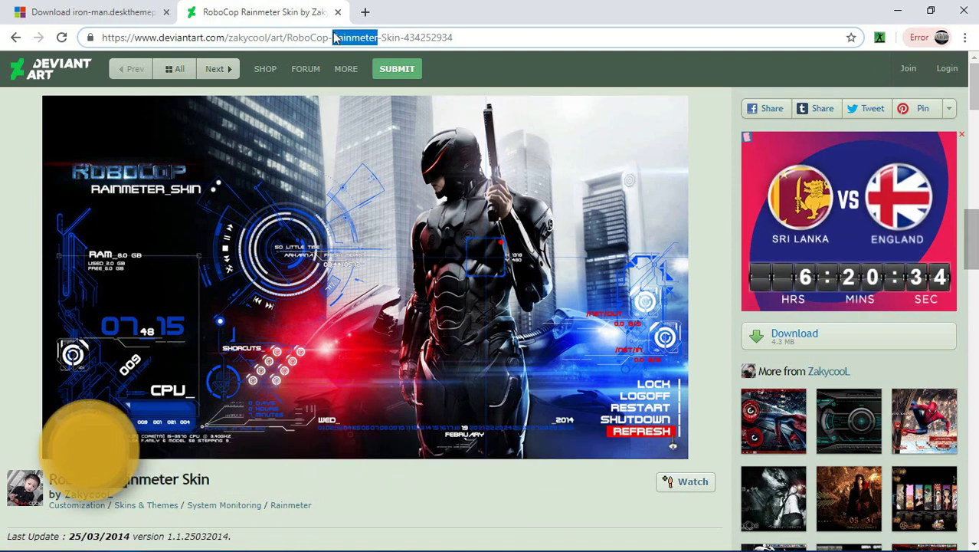
right_click(343, 37)
left_click(353, 107)
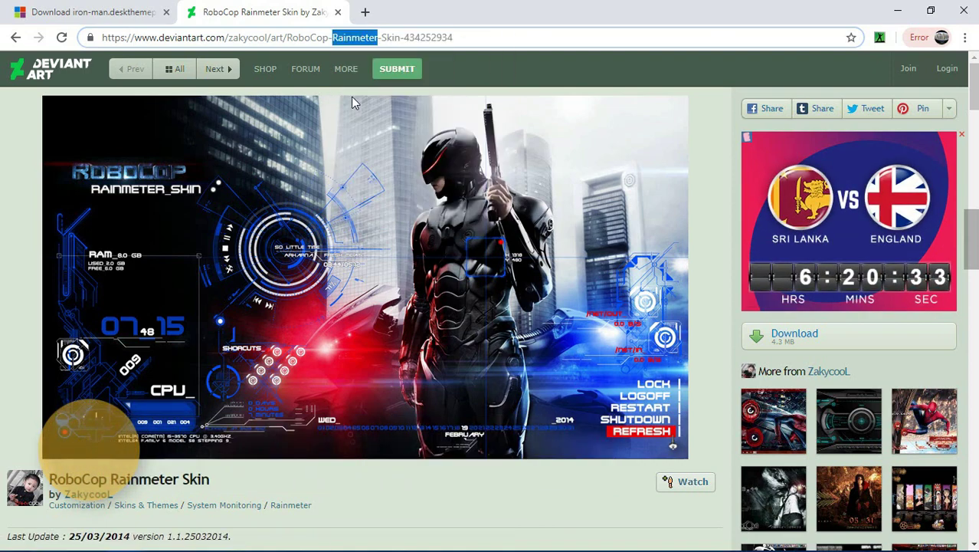
- Search Google for the copied word "Rainmeter" in a new tab and open the official rainmeter.net site
left_click(366, 9)
right_click(357, 32)
left_click(384, 127)
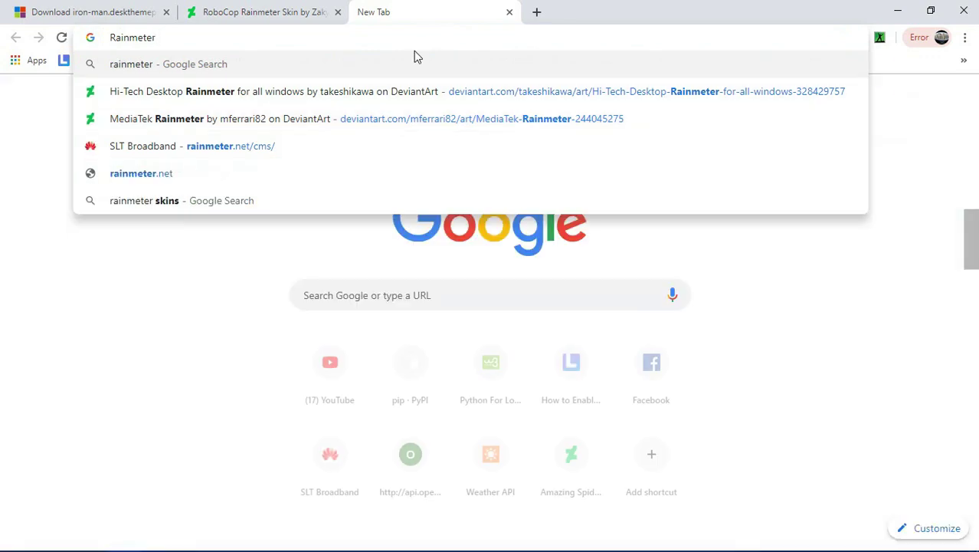
left_click(410, 59)
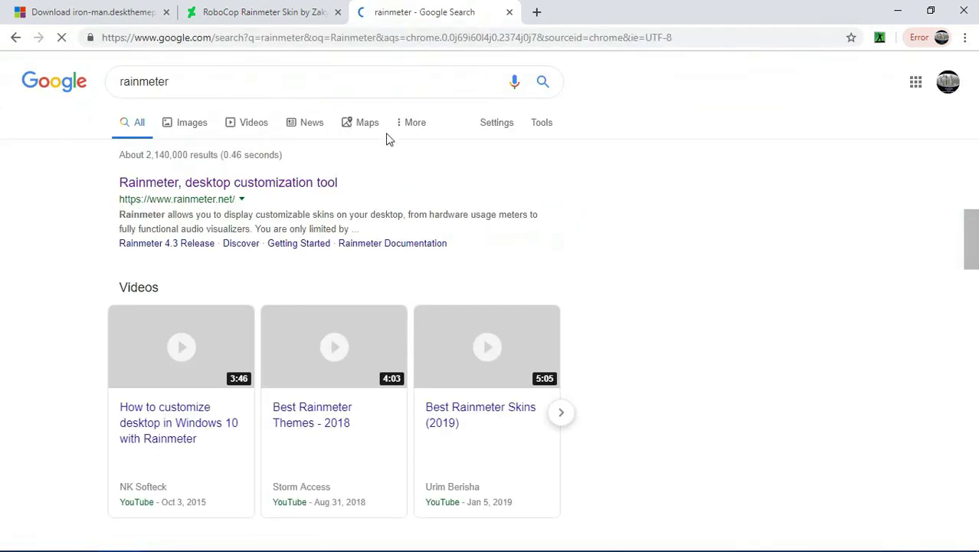
left_click(236, 183)
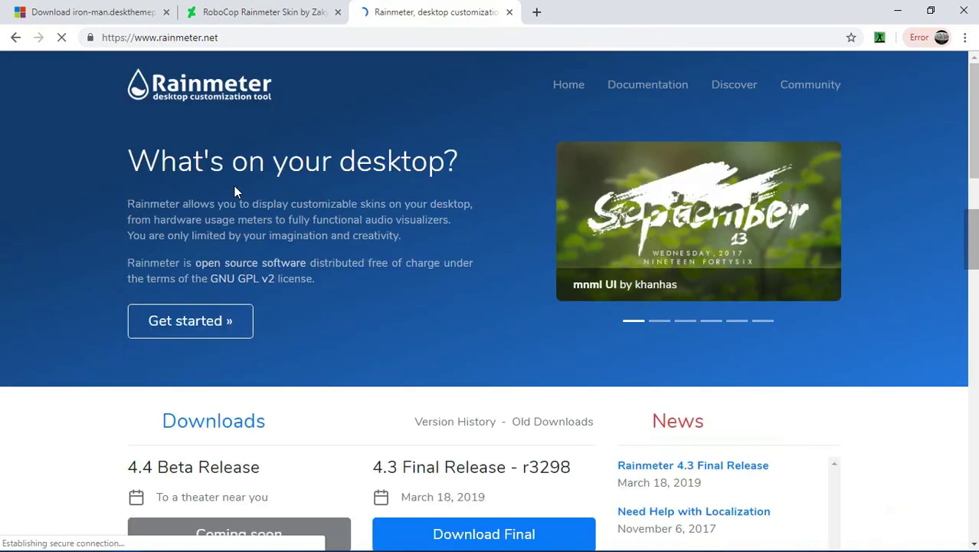
- Download the Rainmeter 4.3 Final Release installer from the site's Downloads section
scroll(439, 258, "down", 1)
scroll(477, 284, "down", 5)
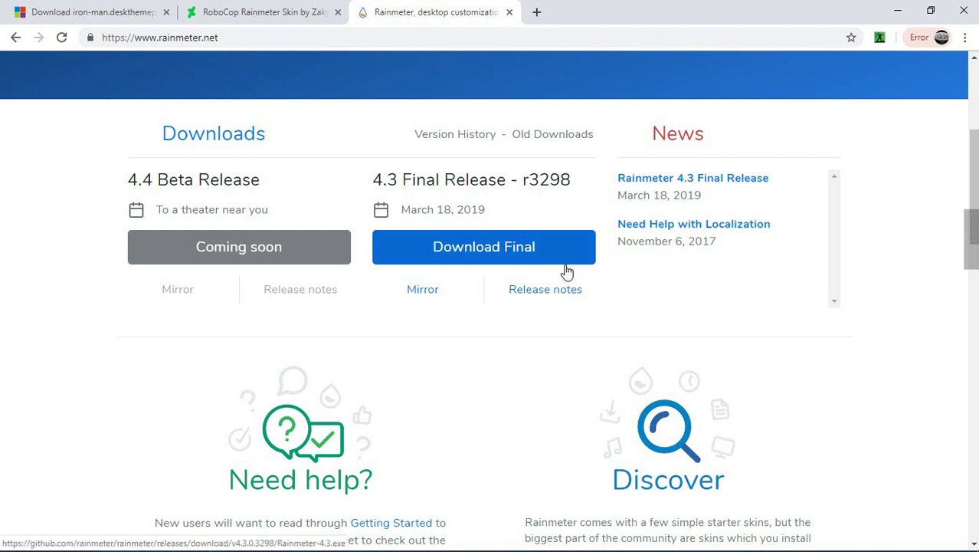
left_click(251, 36)
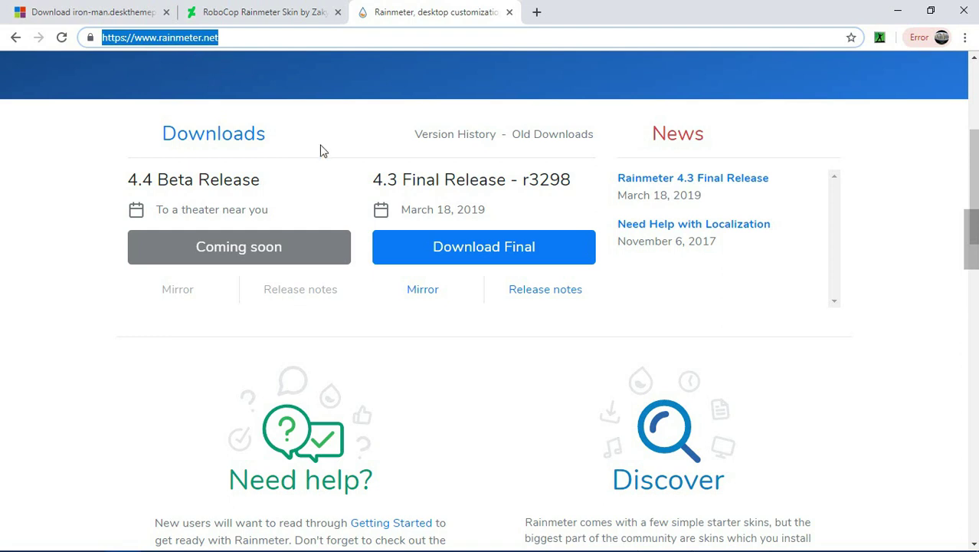
scroll(414, 162, "up", 1)
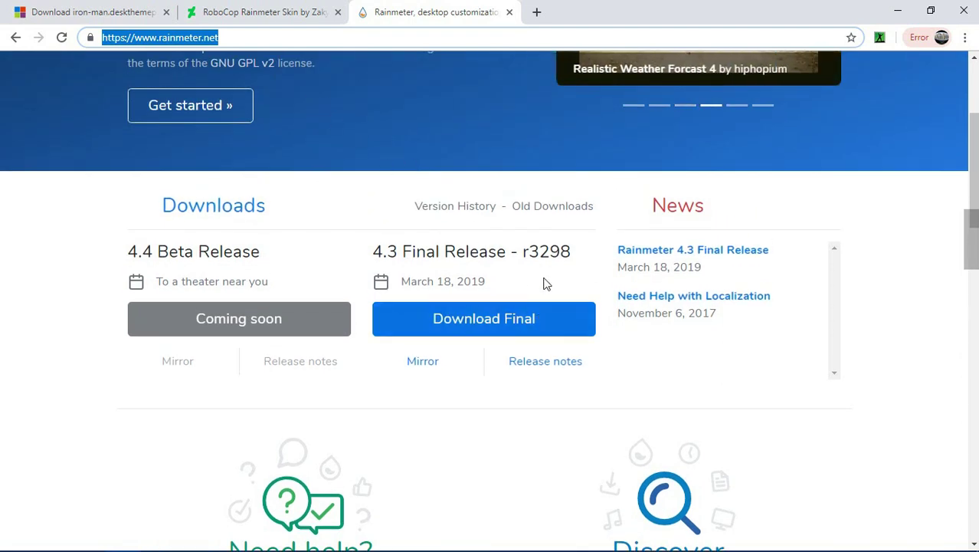
left_click(506, 335)
left_click(506, 334)
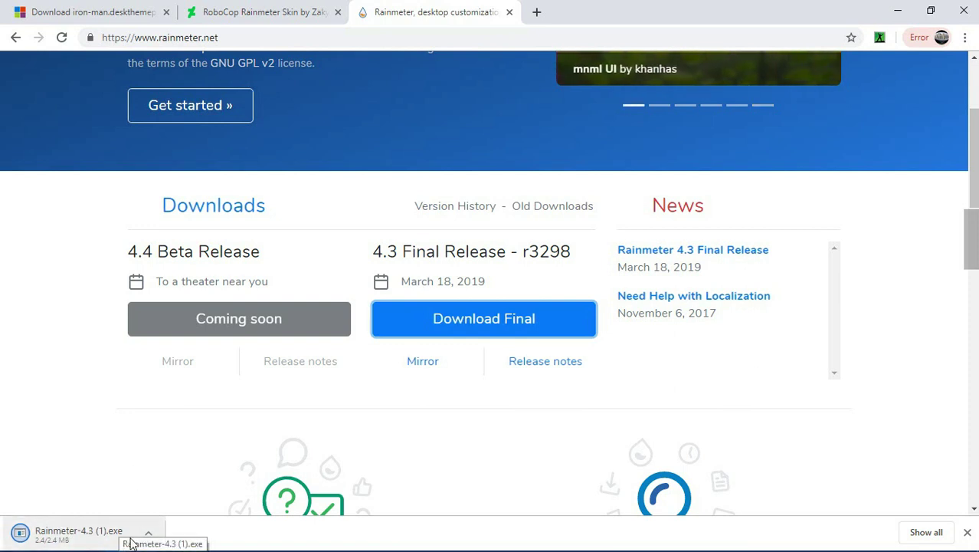
- Run the downloaded Rainmeter installer with the standard installation as far as the install options, and cancel the setup
left_click(153, 531)
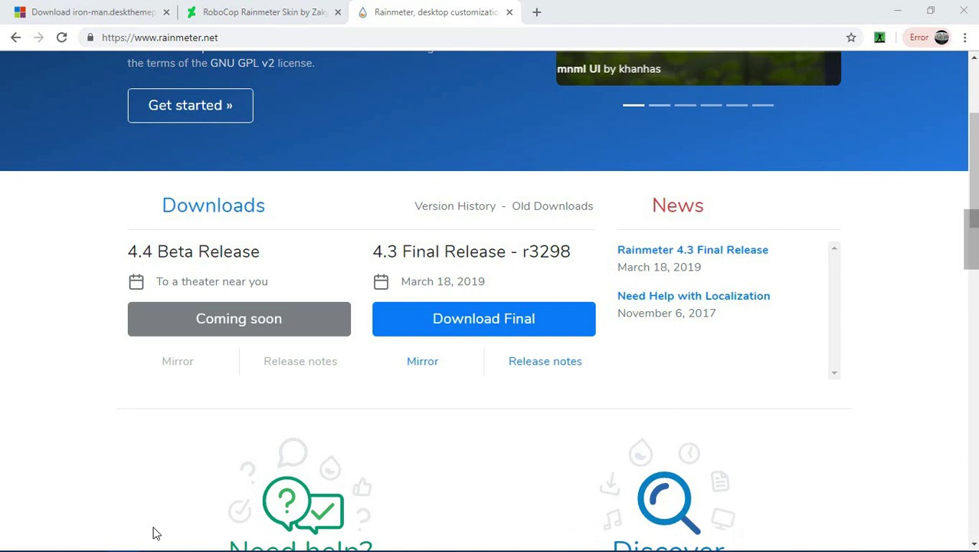
left_click(424, 327)
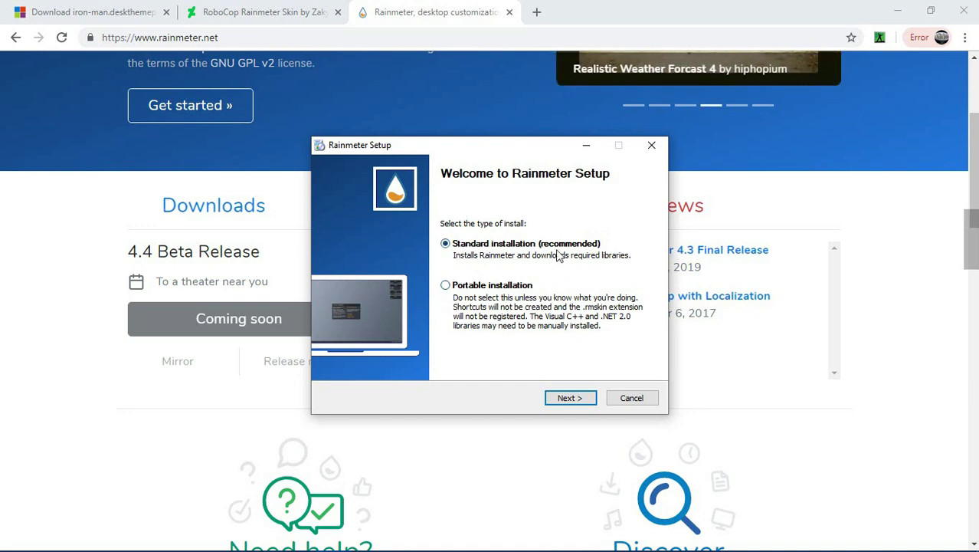
left_click(551, 398)
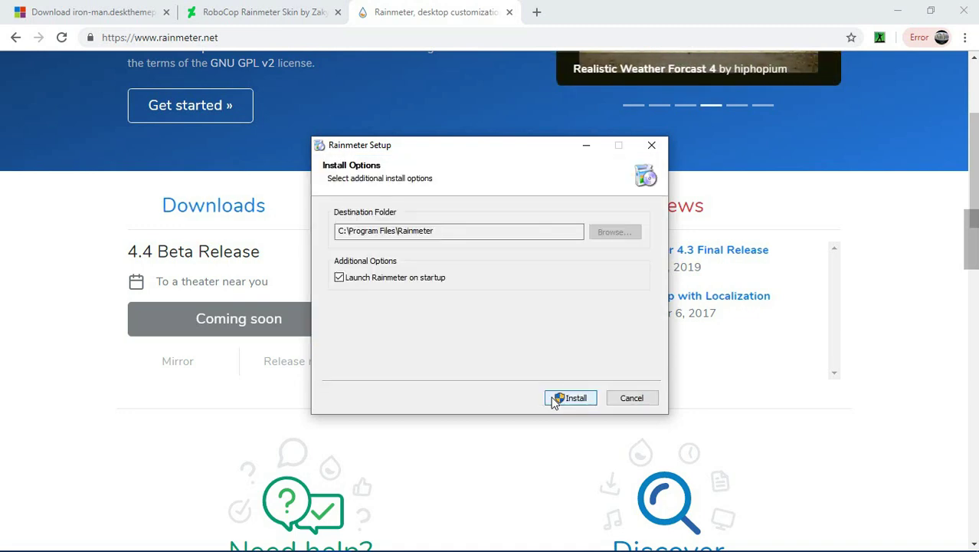
left_click(630, 397)
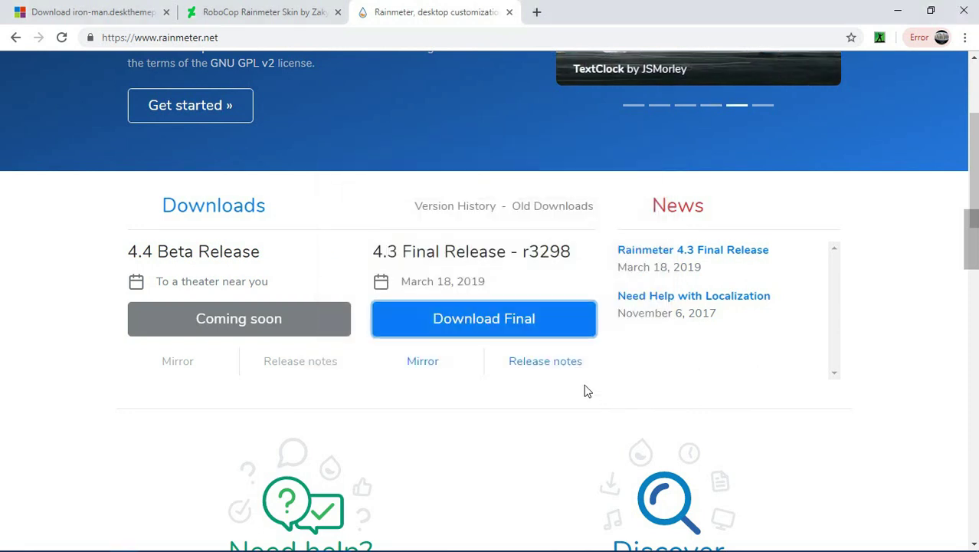
- Close the Rainmeter site and download The Amazing Spiderman 2.1 skin from its DeviantArt page
left_click(509, 13)
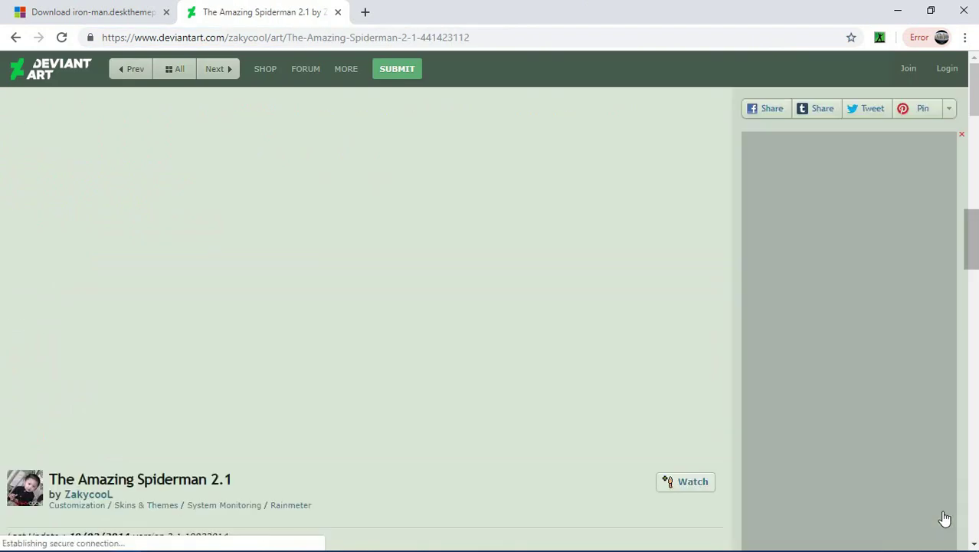
scroll(682, 306, "down", 3)
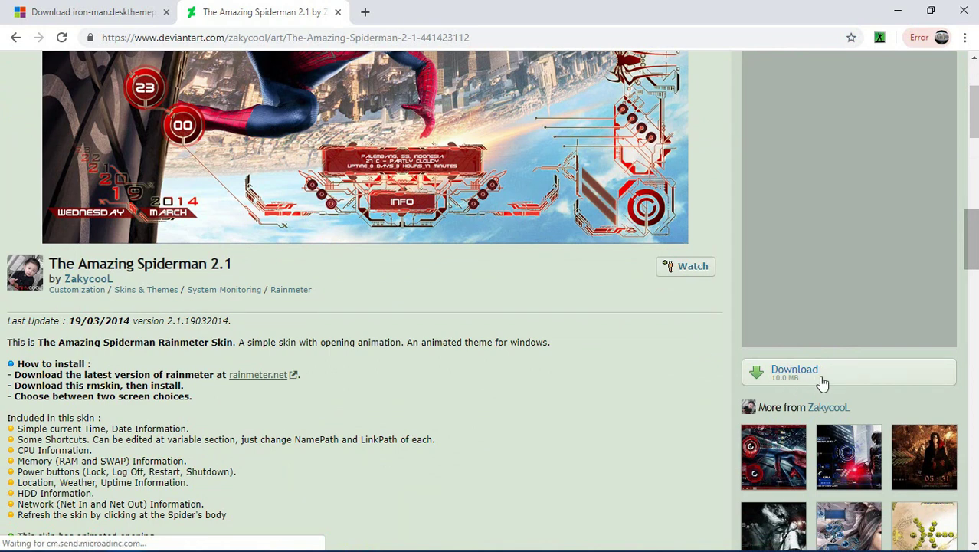
left_click(812, 381)
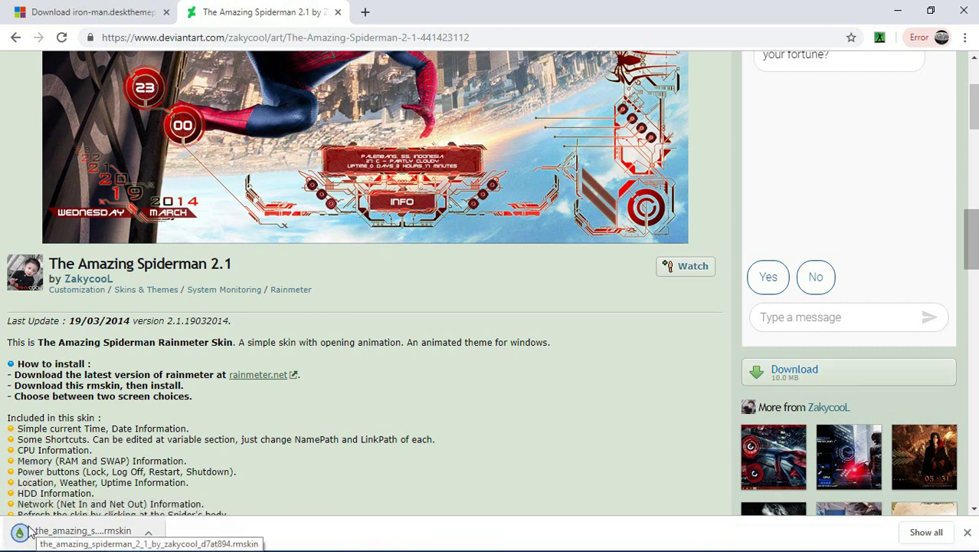
- Open the downloaded Amazing Spiderman .rmskin file and install all its components with the included skins loaded
left_click(47, 527)
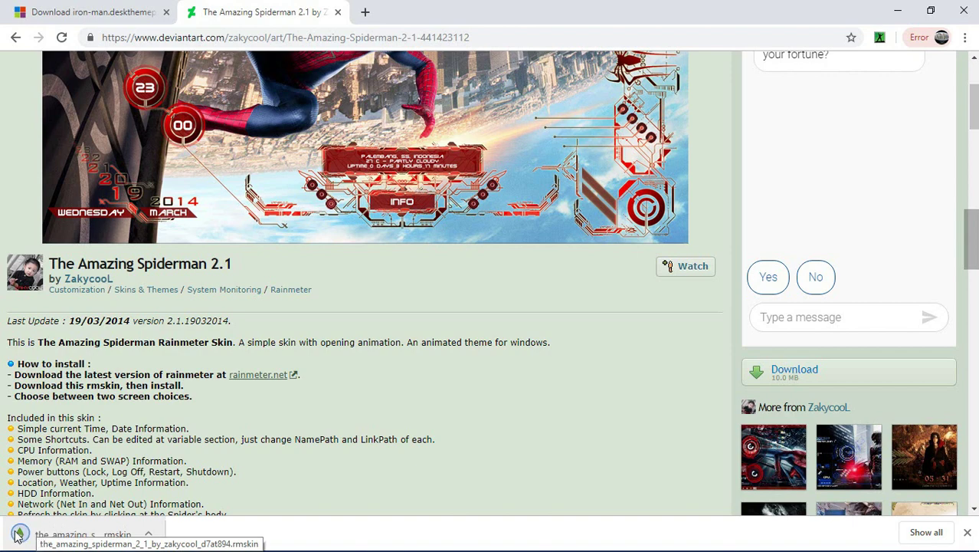
left_click(73, 534)
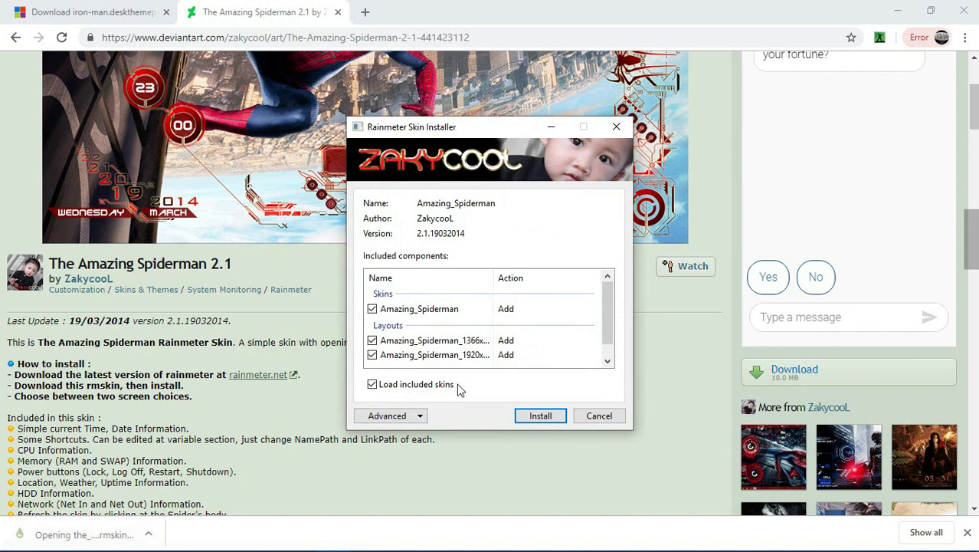
left_click(541, 418)
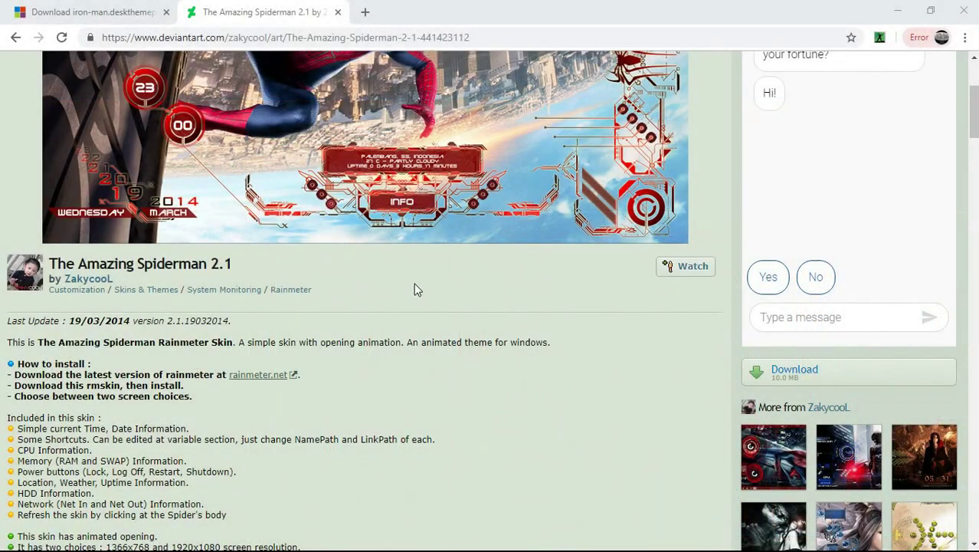
- Minimize the browser and refresh the desktop to show the installed Spiderman theme
left_click(898, 11)
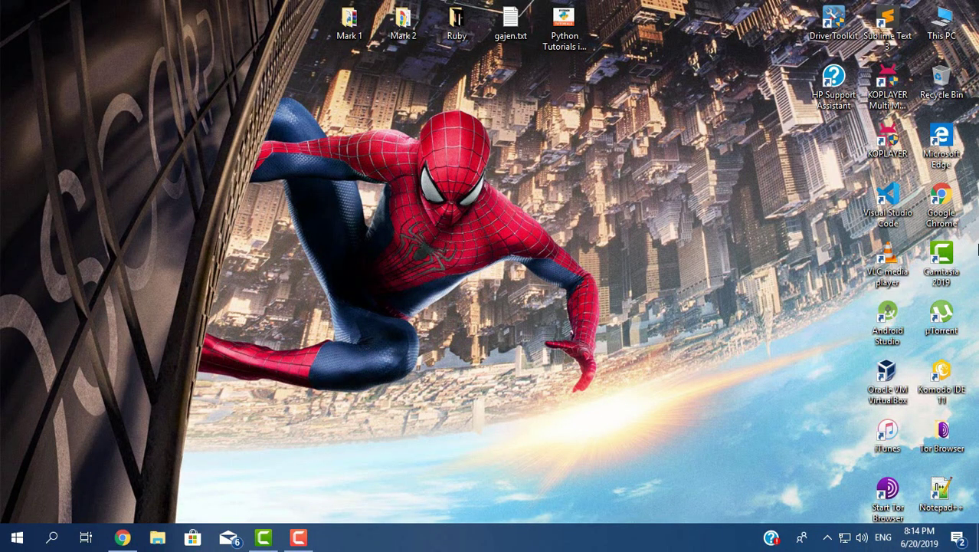
right_click(402, 167)
left_click(447, 207)
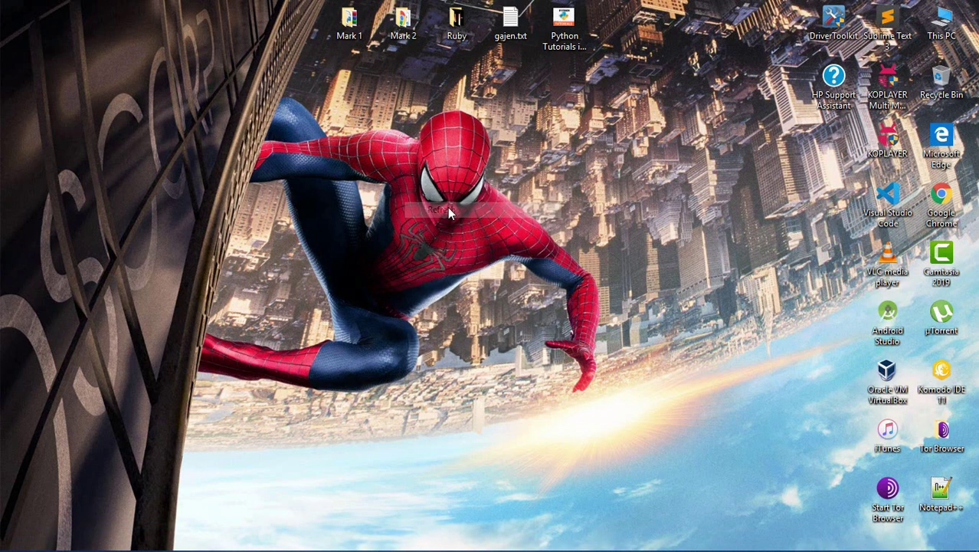
right_click(447, 207)
left_click(481, 251)
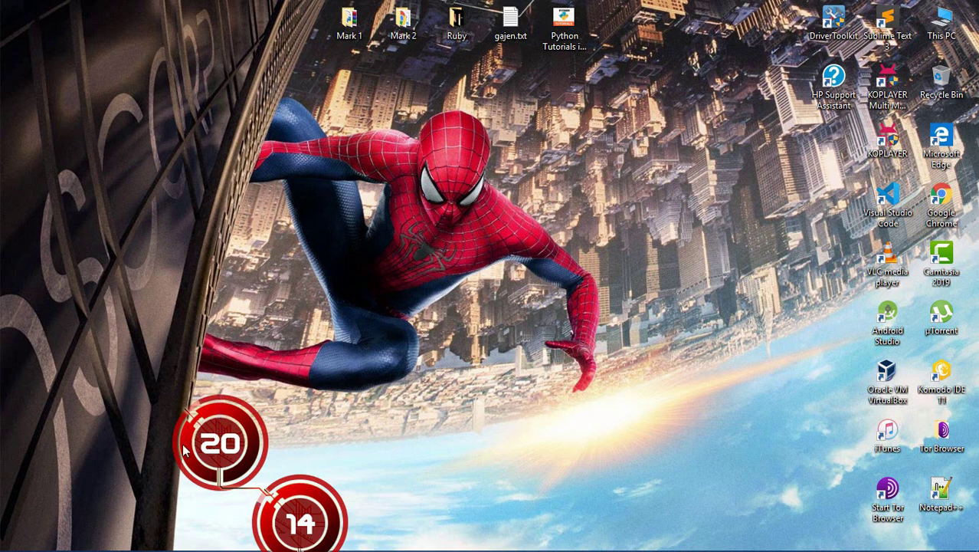
- Open the skin manager from the Spiderman desktop skin and examine the Amazing_Spiderman variants and the .ini files in its Additions folder
right_click(213, 420)
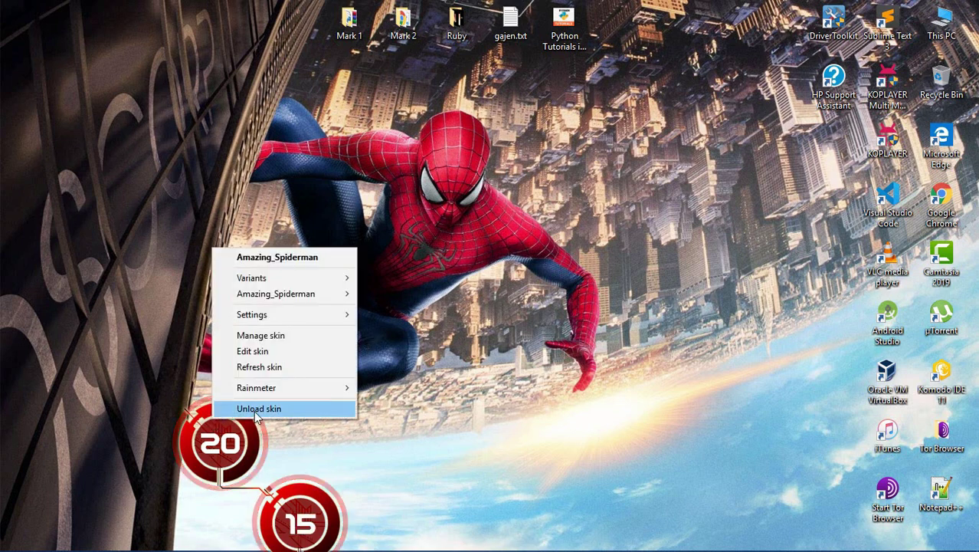
left_click(281, 339)
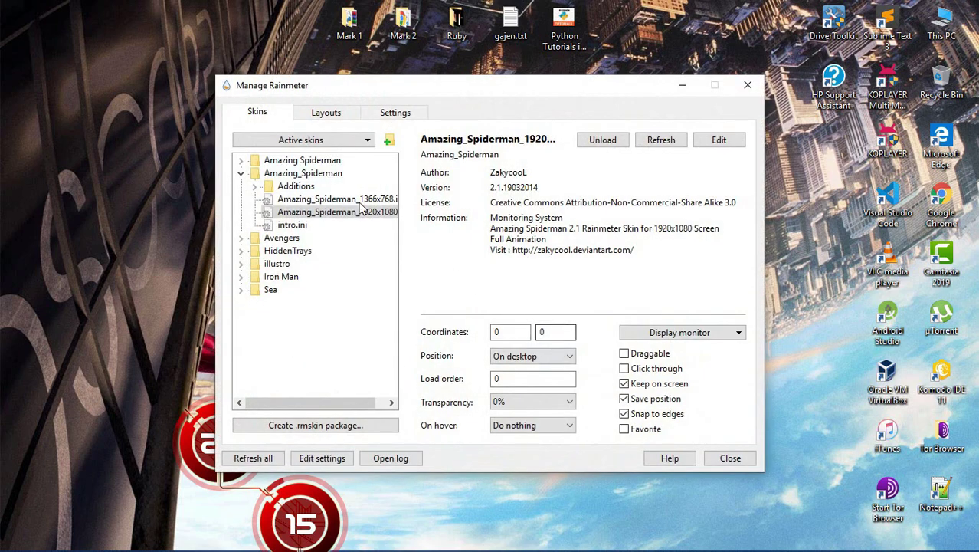
left_click(307, 199)
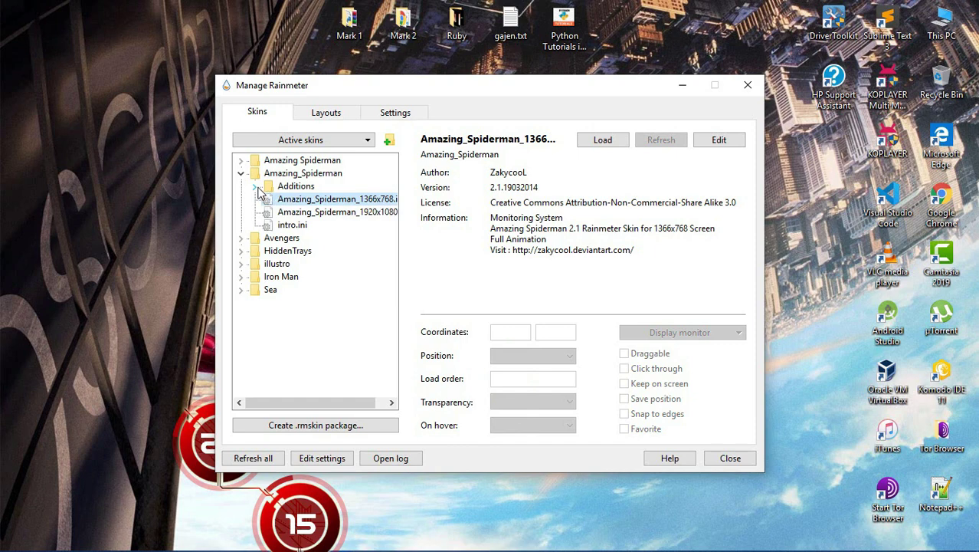
left_click(255, 187)
left_click(308, 212)
left_click(306, 199)
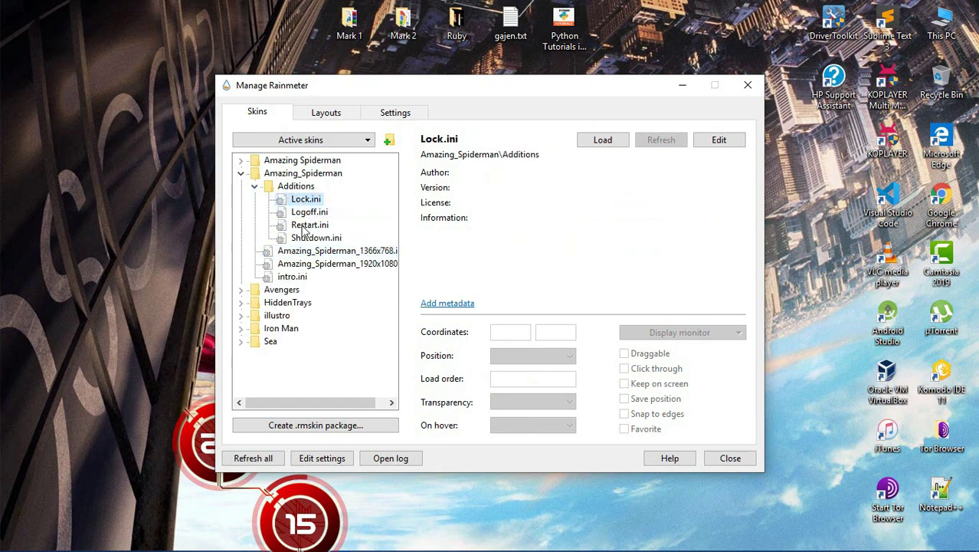
left_click(315, 238)
left_click(322, 251)
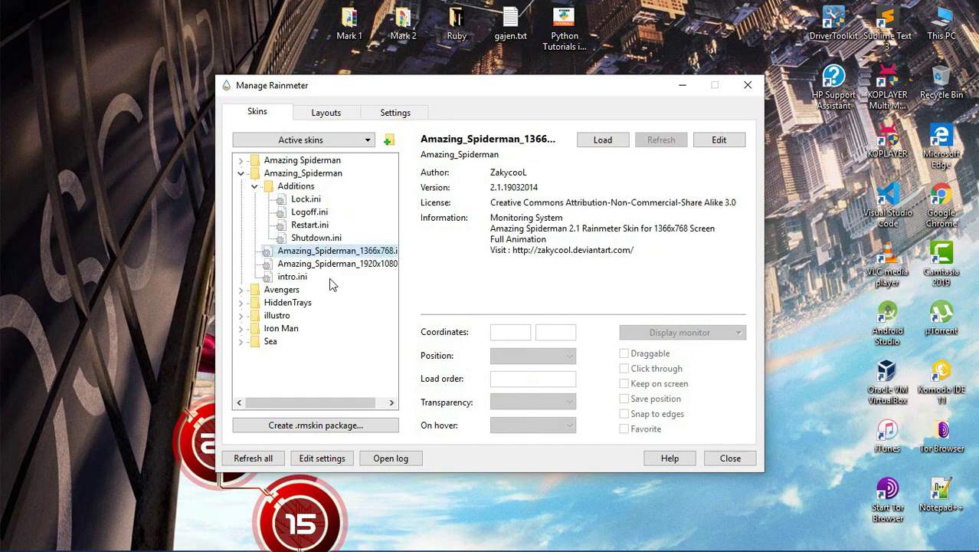
- Unload the Amazing_Spiderman 1920x1080 skin and load it again
left_click(329, 264)
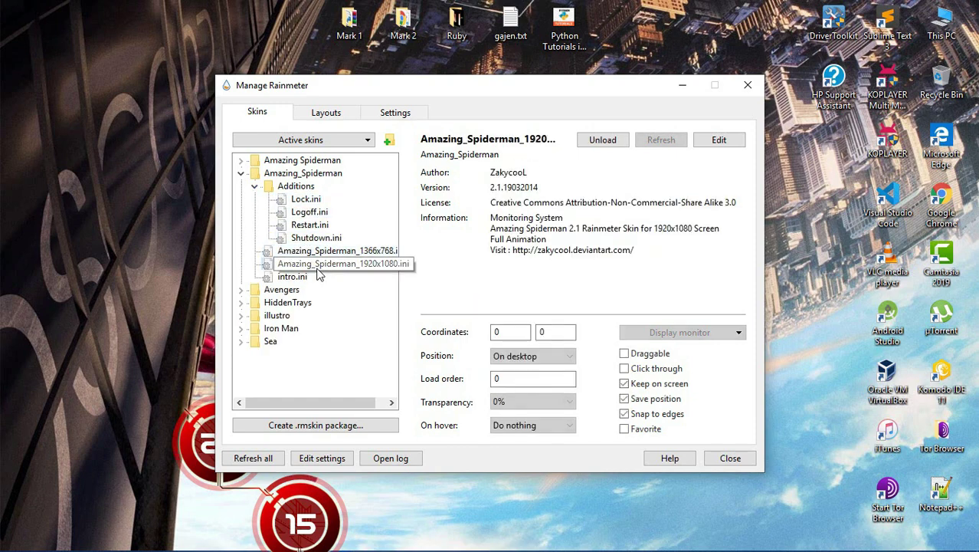
left_click(602, 140)
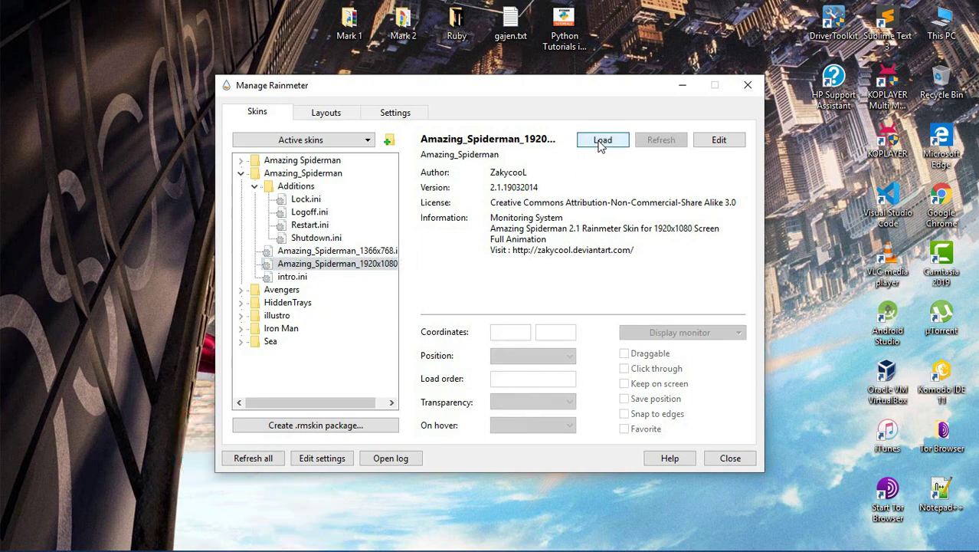
left_click(602, 141)
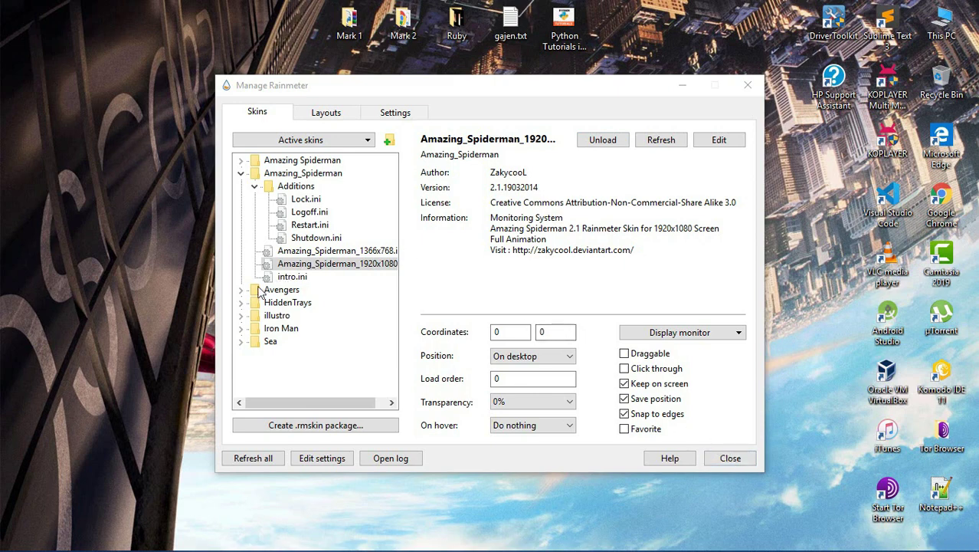
- Load the Lock.ini skin from the Additions folder to preview it, and unload it
left_click(286, 199)
left_click(595, 143)
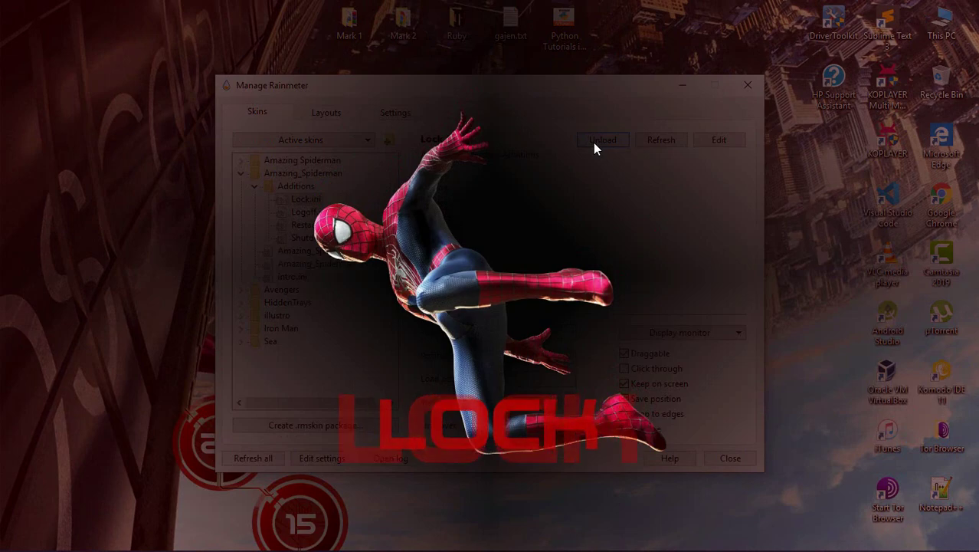
left_click(593, 142)
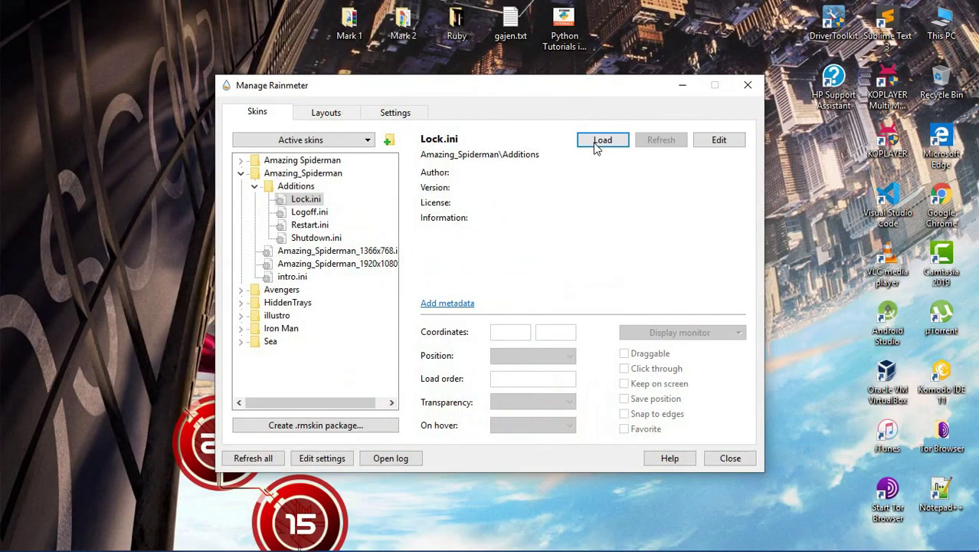
left_click(595, 143)
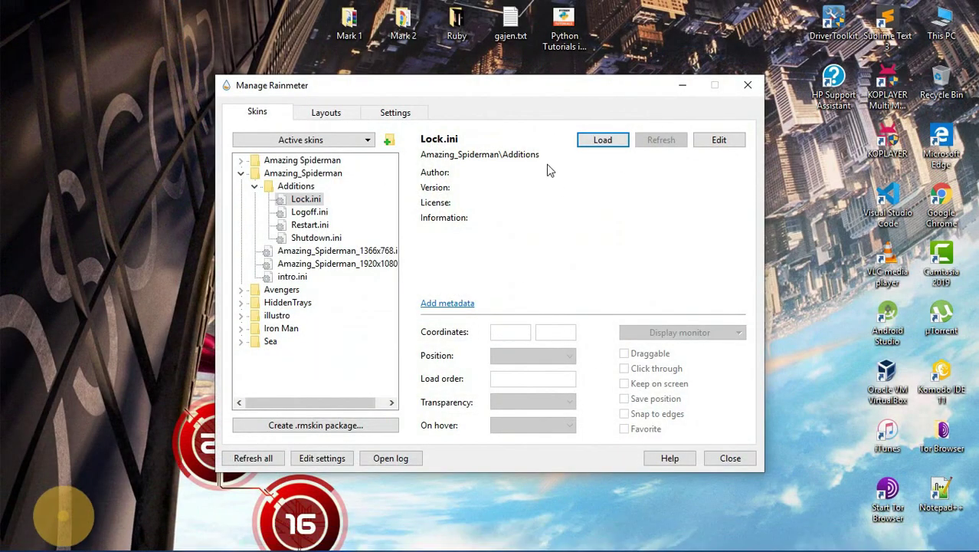
- Minimize the Rainmeter manager and refresh the desktop
left_click(681, 85)
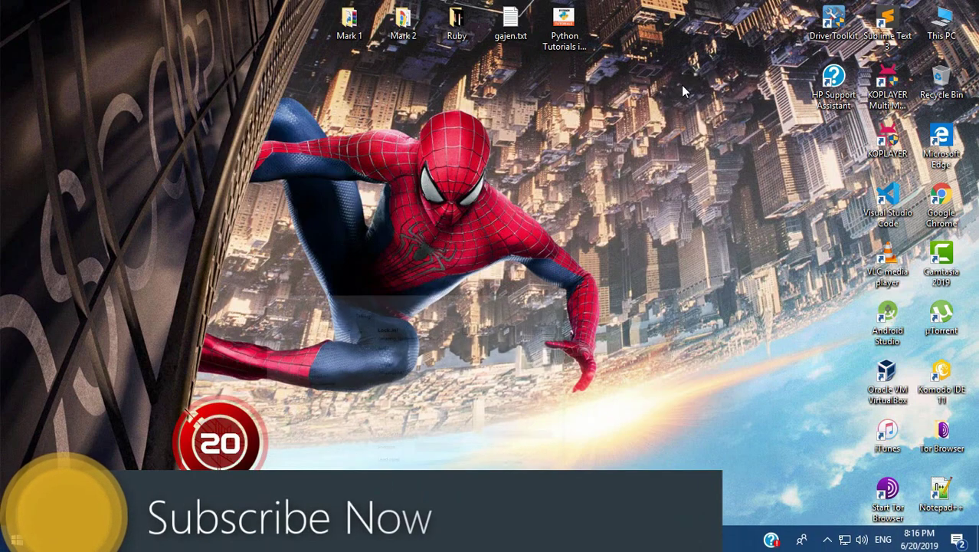
right_click(398, 123)
right_click(456, 163)
left_click(498, 205)
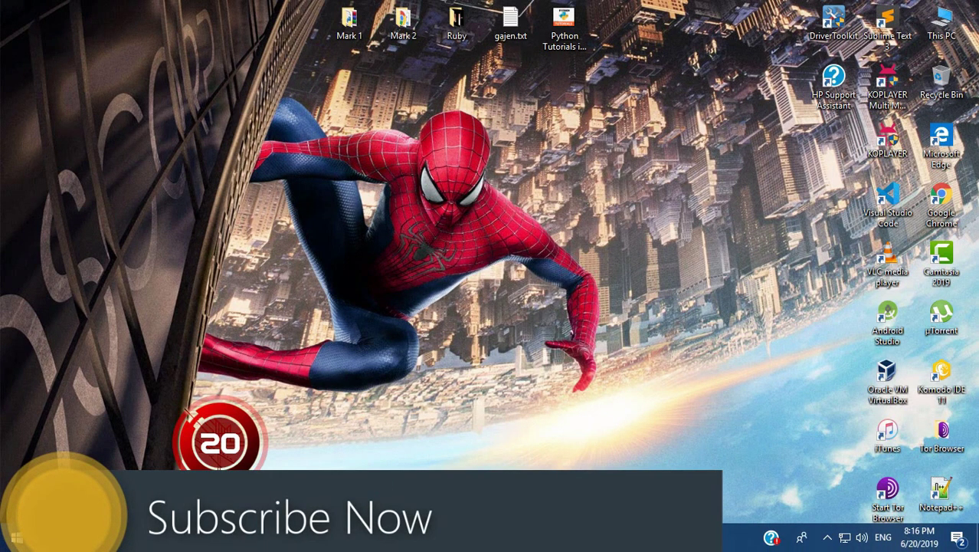
- Switch to the browser, open the DreadOut Rainmeter Skin page from the artist's other DeviantArt works, and download the skin
key("alt+Tab")
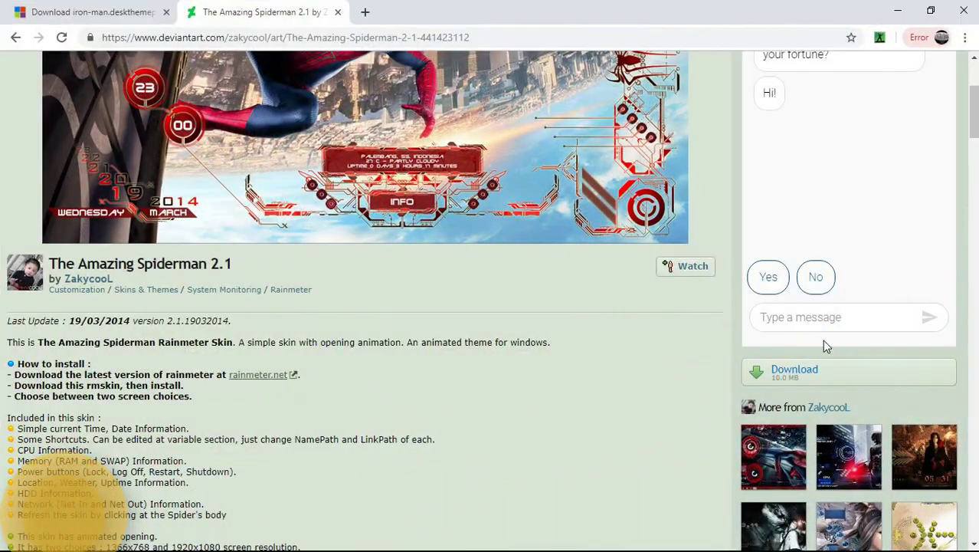
scroll(806, 397, "down", 2)
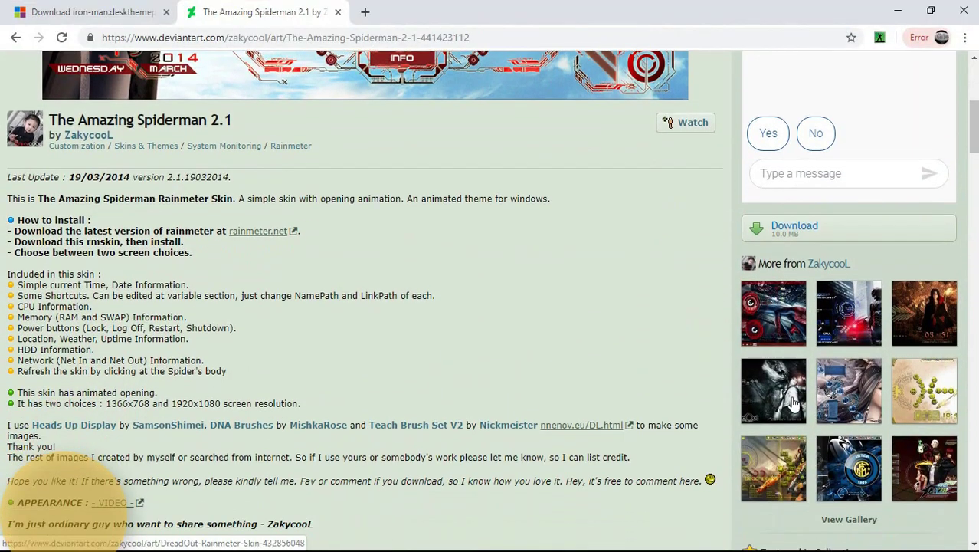
left_click(793, 404)
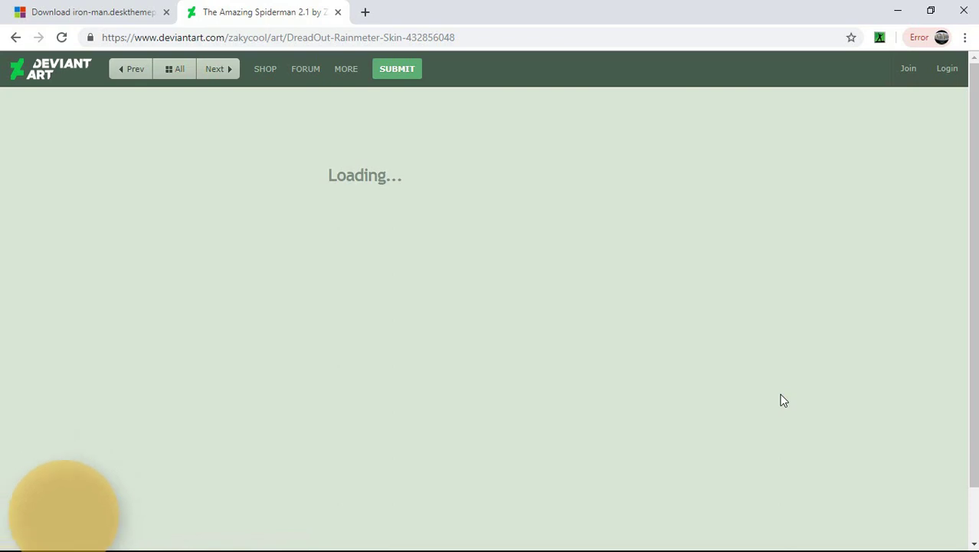
scroll(800, 412, "down", 2)
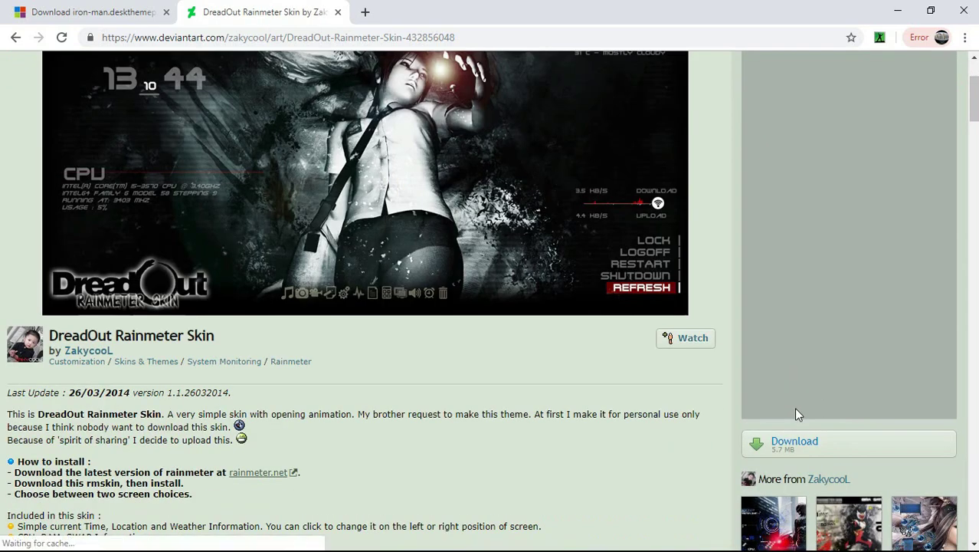
scroll(793, 407, "down", 1)
scroll(794, 407, "up", 2)
scroll(795, 415, "down", 2)
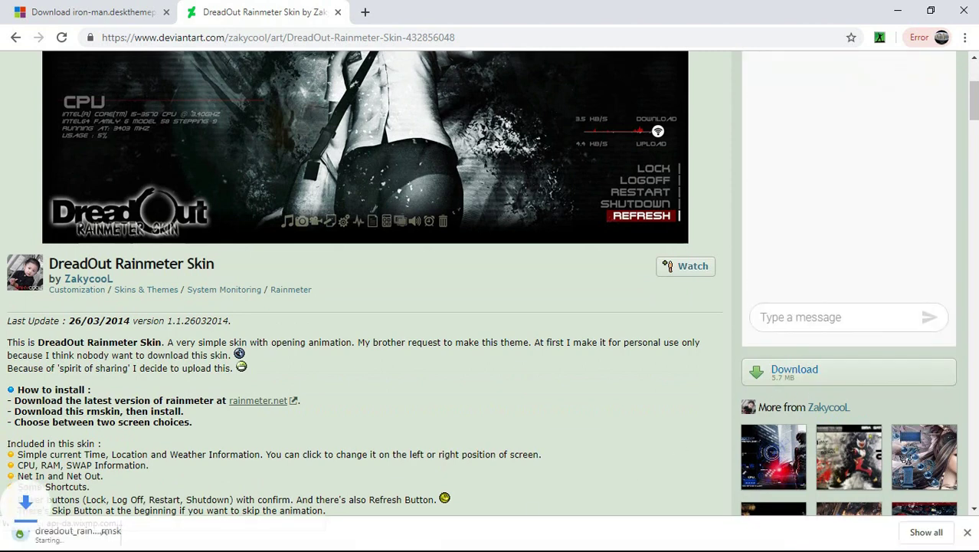
- Bring up the Manage Rainmeter window and close it
mouse_move(412, 527)
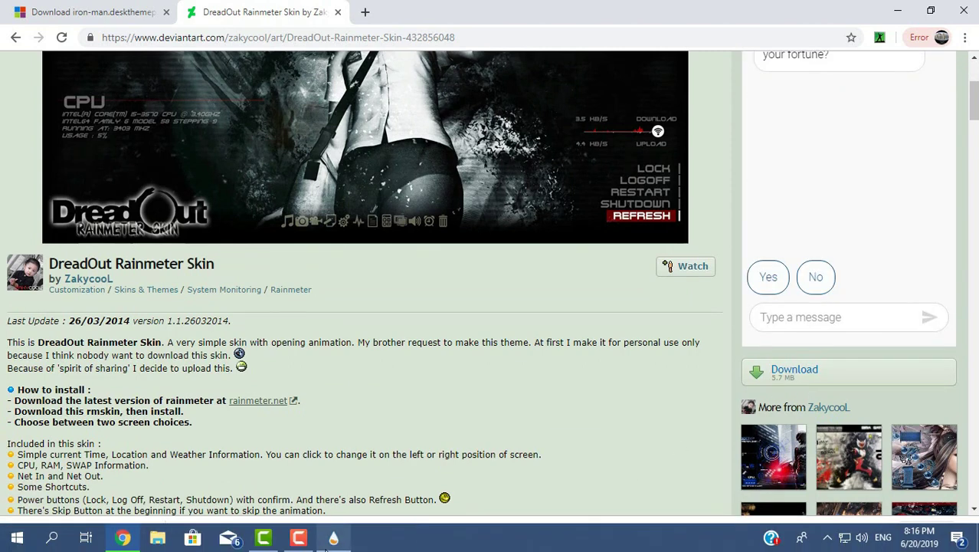
left_click(329, 538)
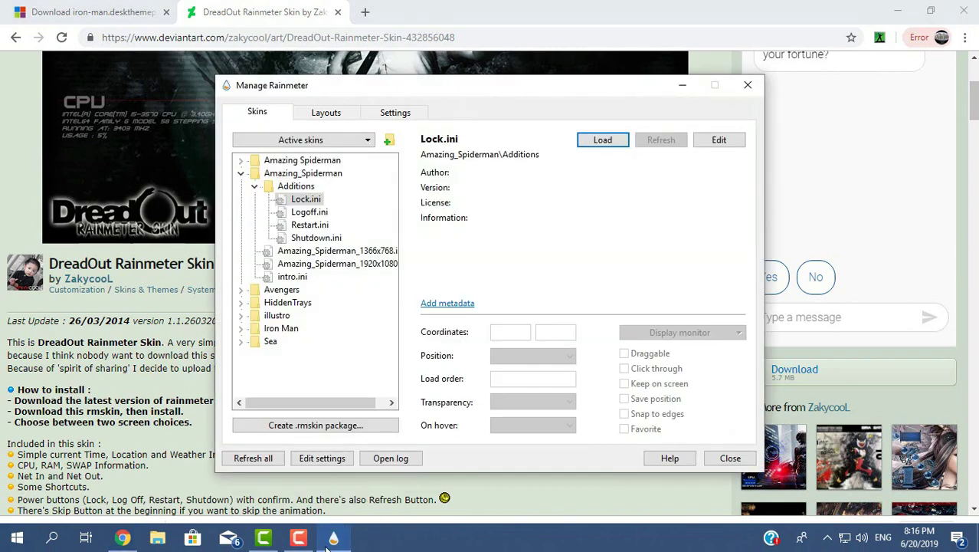
right_click(329, 538)
left_click(324, 509)
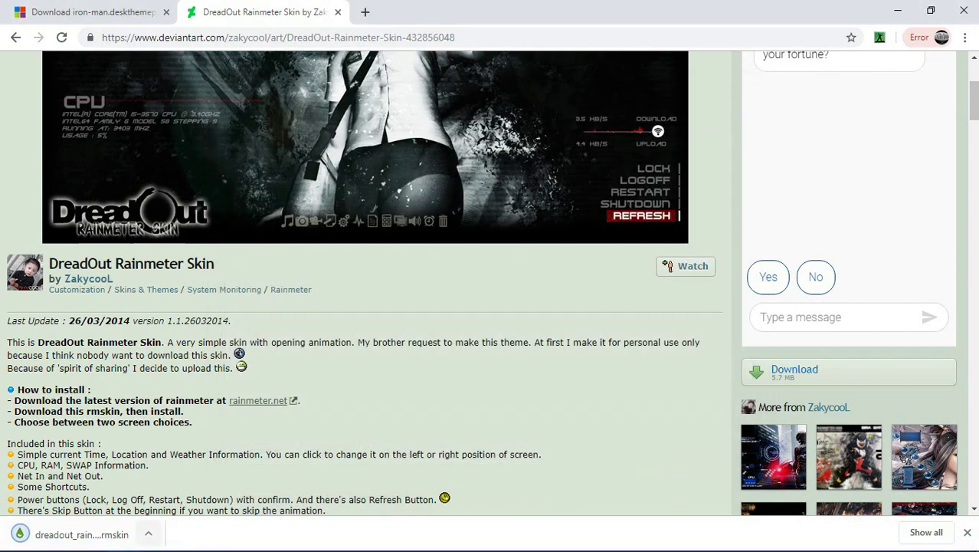
- Install the downloaded DreadOut .rmskin file with all components and included skins loaded, choosing the 1366x768 screen size
left_click(77, 533)
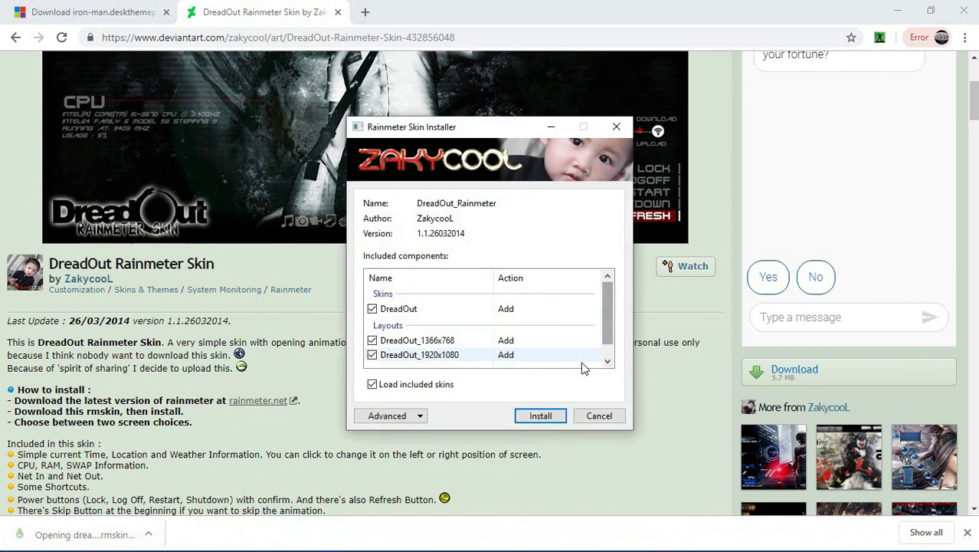
left_click(544, 414)
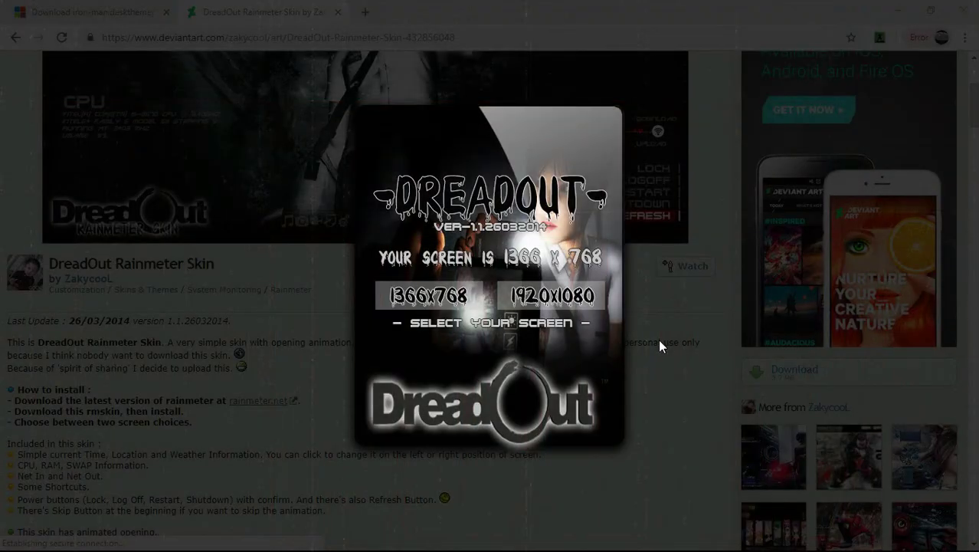
left_click(429, 296)
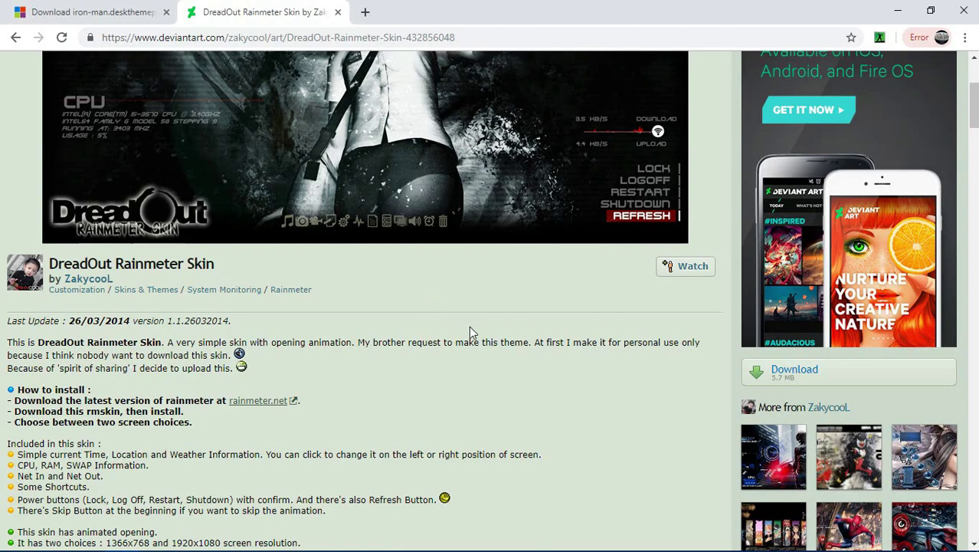
- Minimize the browser and view the available variants of the DreadOut skin on the desktop
left_click(898, 11)
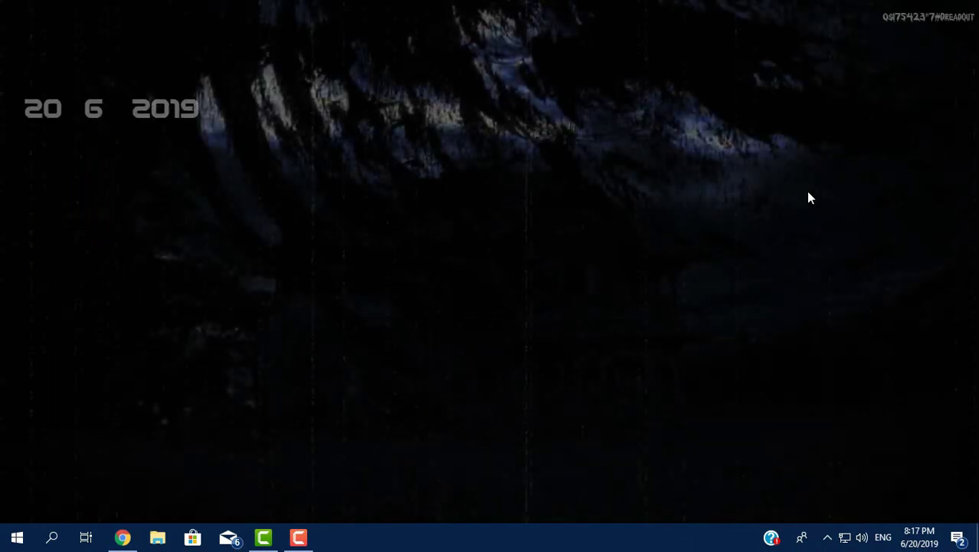
right_click(525, 88)
mouse_move(543, 114)
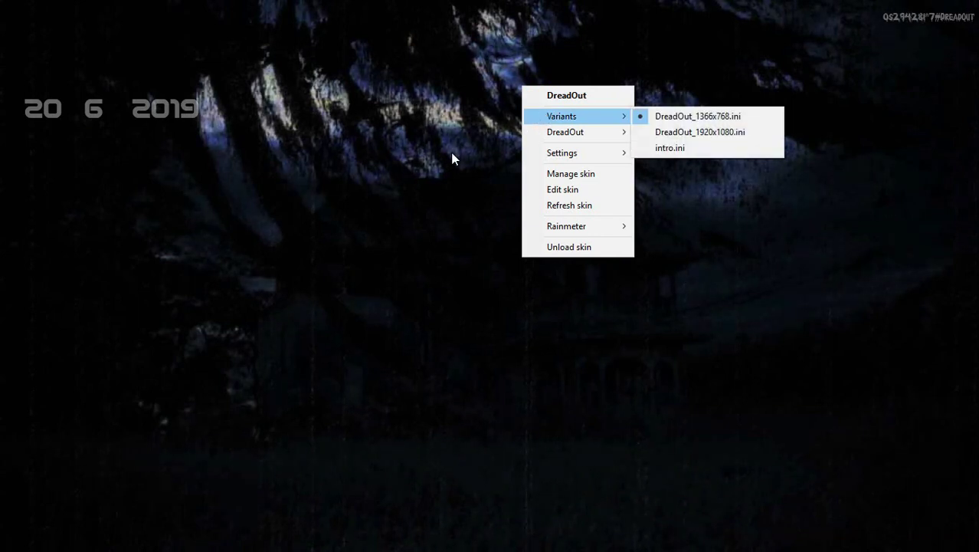